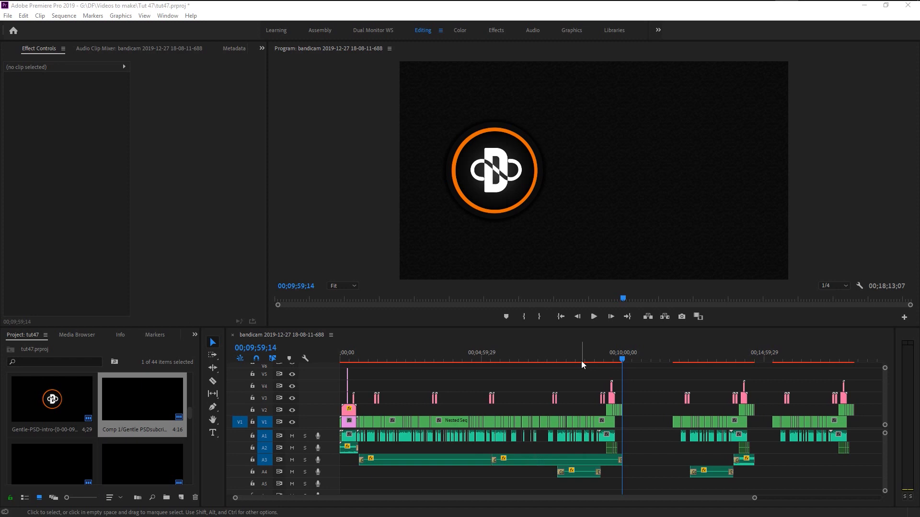
- Mark the sequence range for export from 00;00;00;00 to 00;10;00;15 with in and out points
left_click_drag(524, 358, 565, 382)
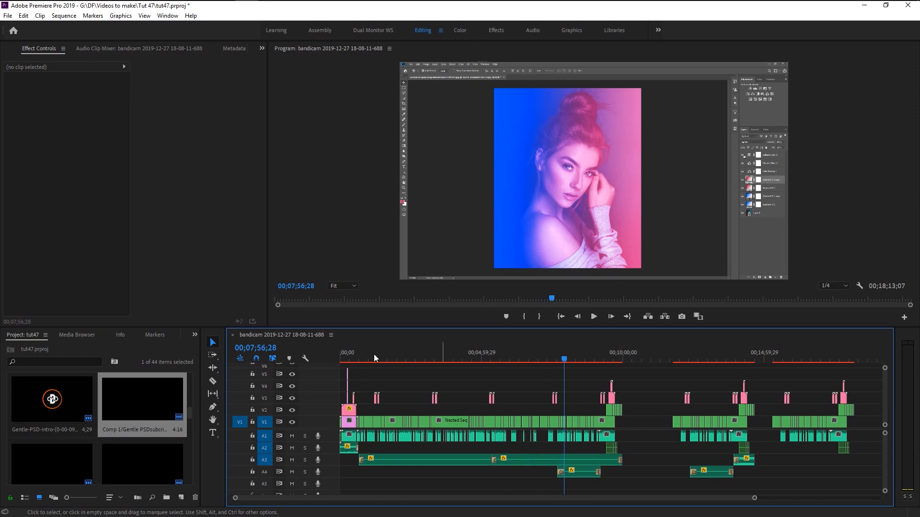
left_click_drag(371, 353, 326, 357)
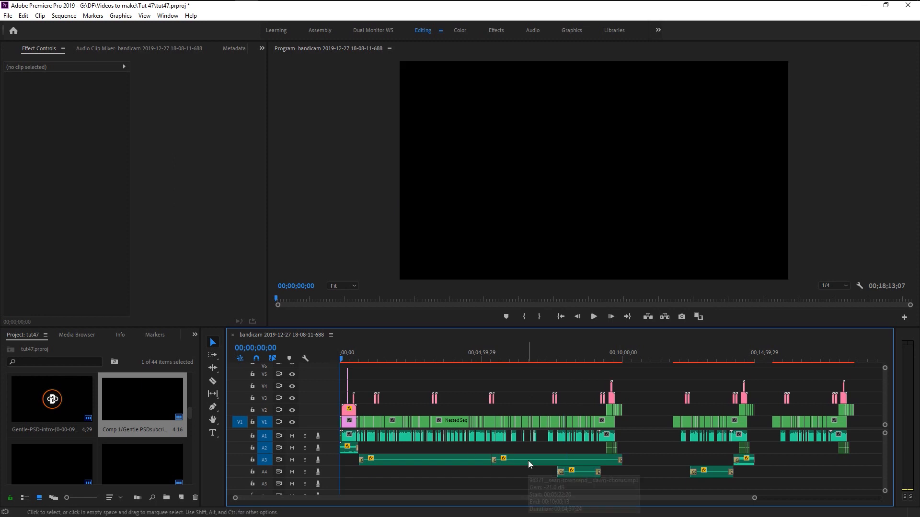
key("i")
left_click_drag(642, 359, 622, 360)
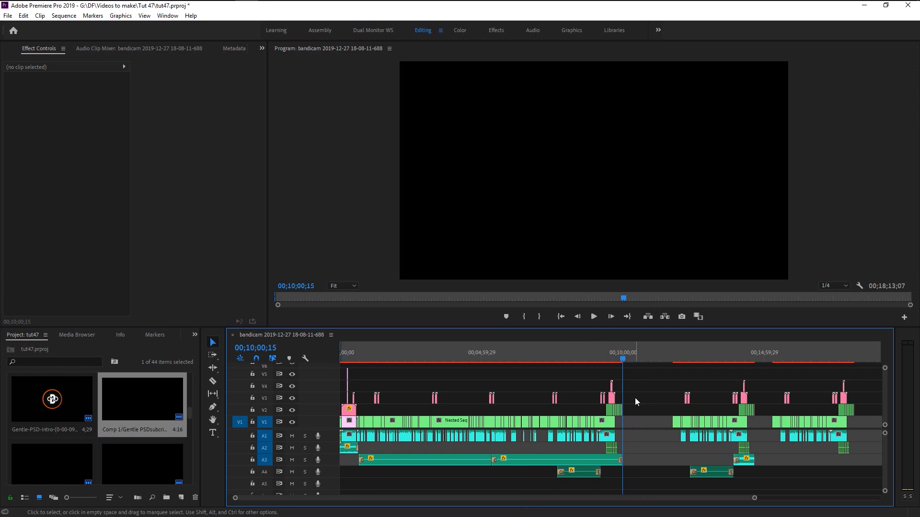
key("o")
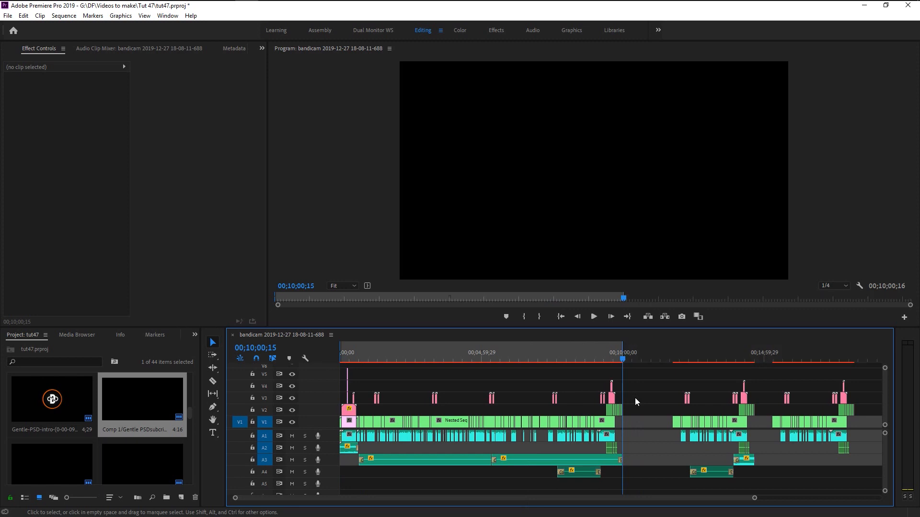
left_click_drag(480, 352, 465, 354)
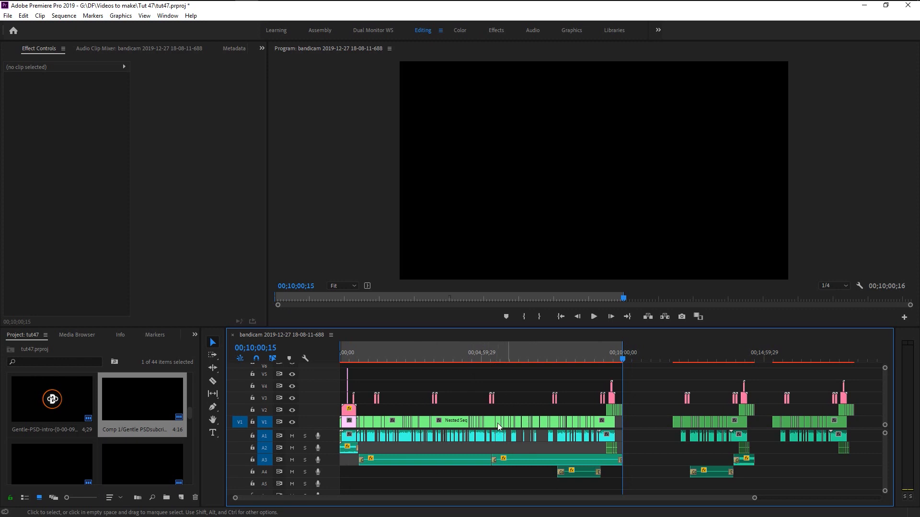
left_click(479, 354)
mouse_move(505, 354)
left_mouse_down()
mouse_move(565, 355)
mouse_move(450, 356)
left_mouse_up()
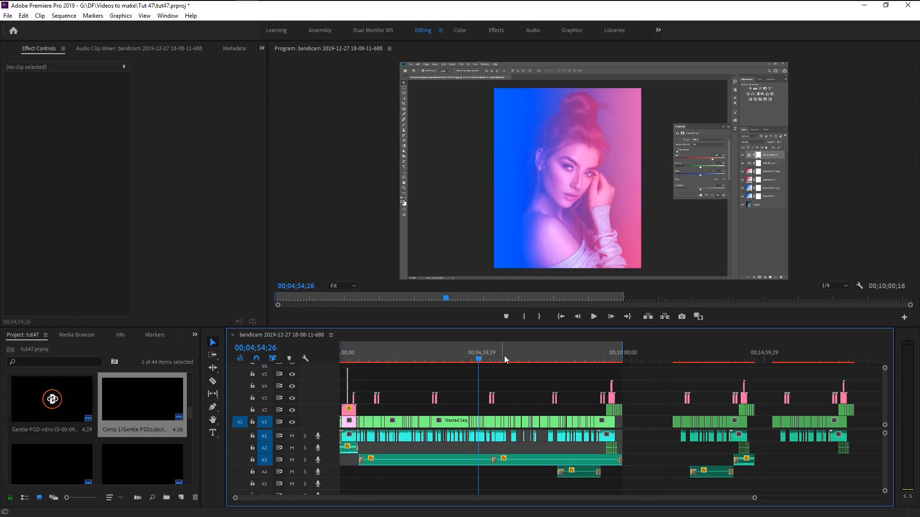
key("End")
- Open the media export settings for the sequence and set the source range to Sequence In/Out
left_click(8, 15)
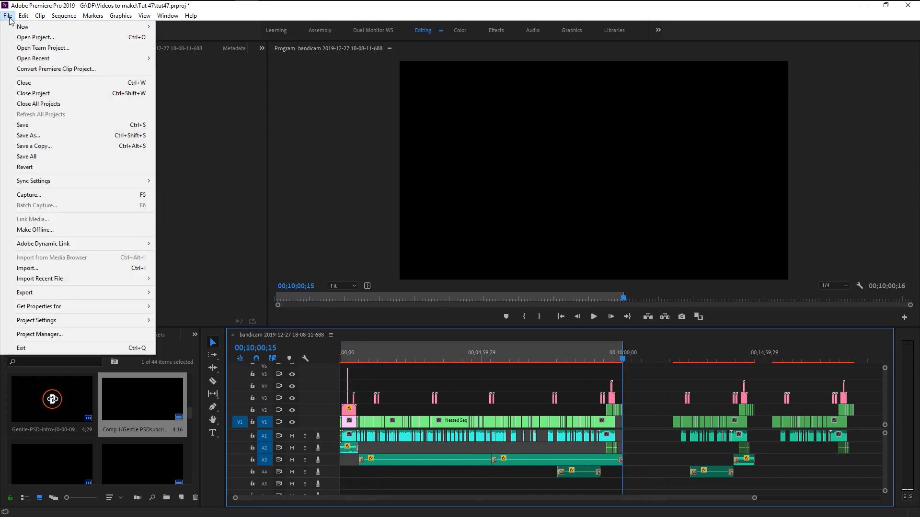
mouse_move(121, 292)
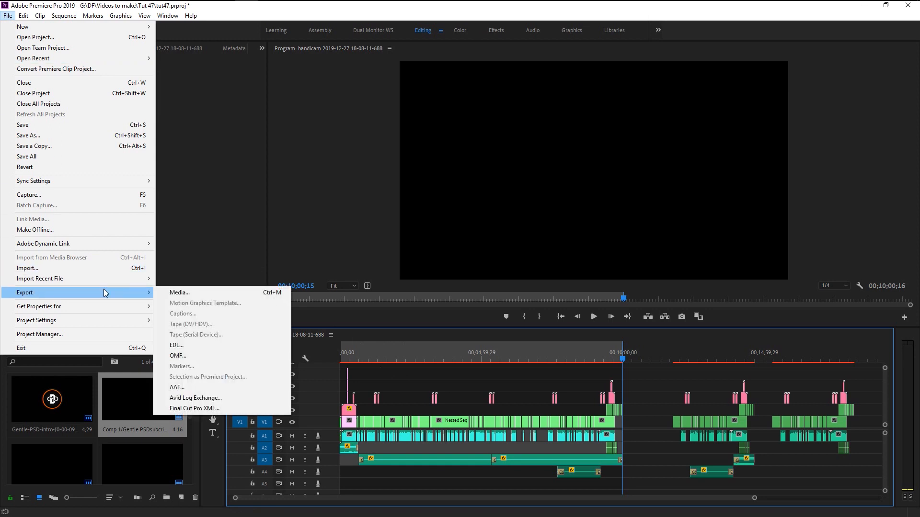
left_click(209, 296)
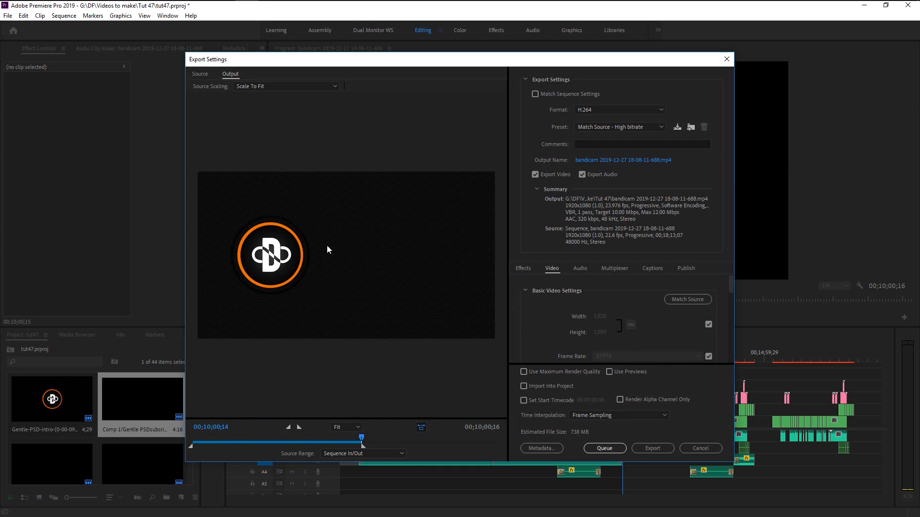
left_click_drag(362, 438, 354, 476)
left_click(378, 453)
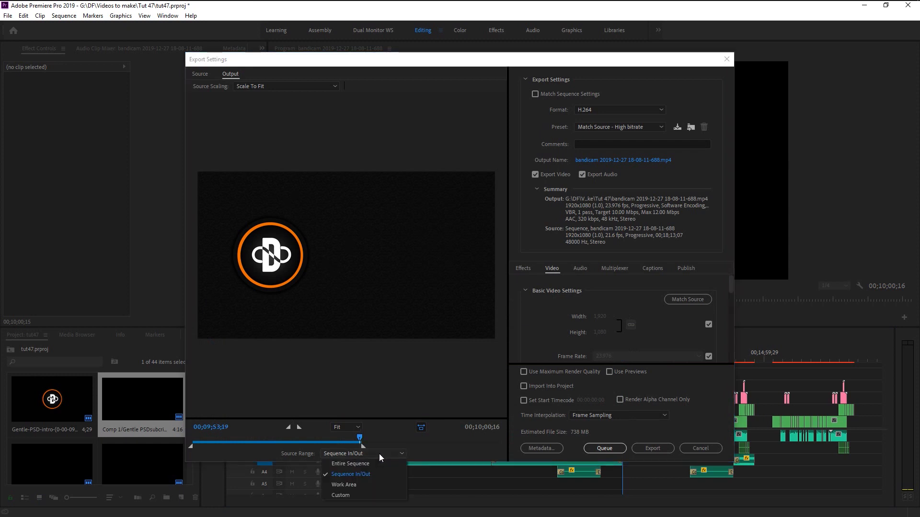
left_click(351, 463)
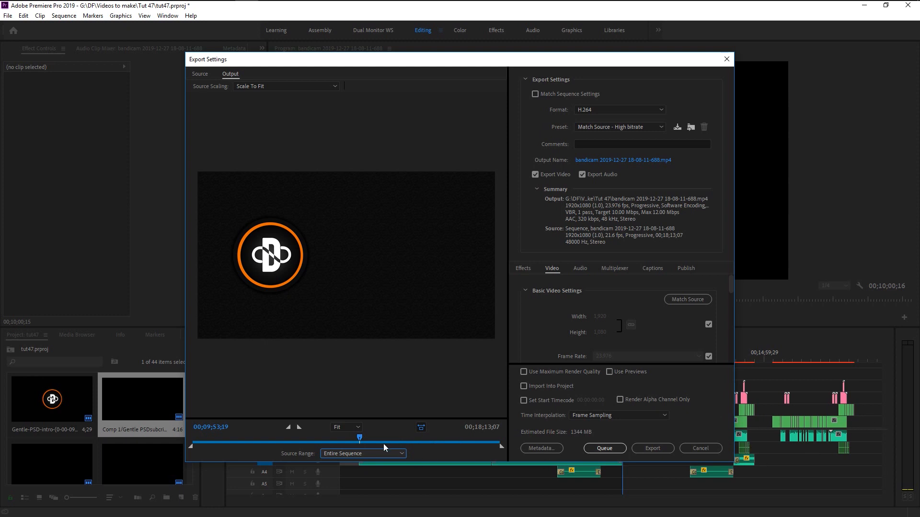
left_click(402, 454)
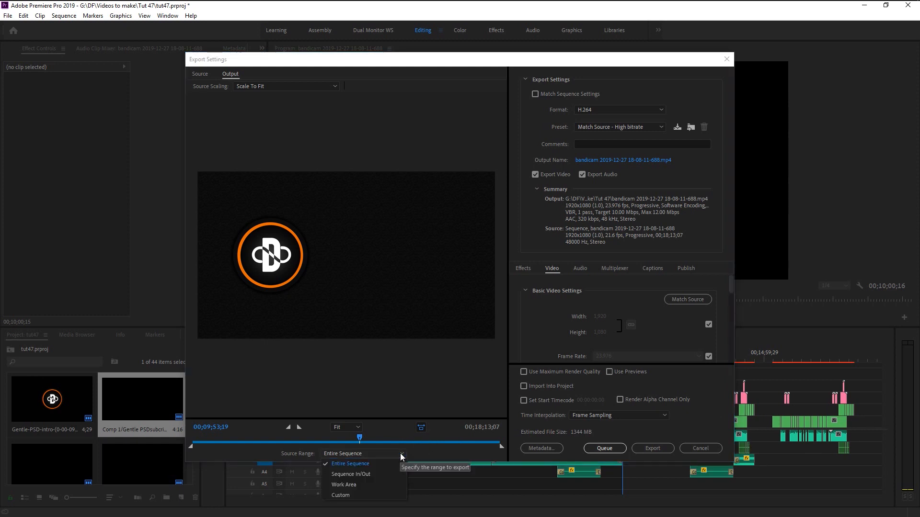
left_click(360, 473)
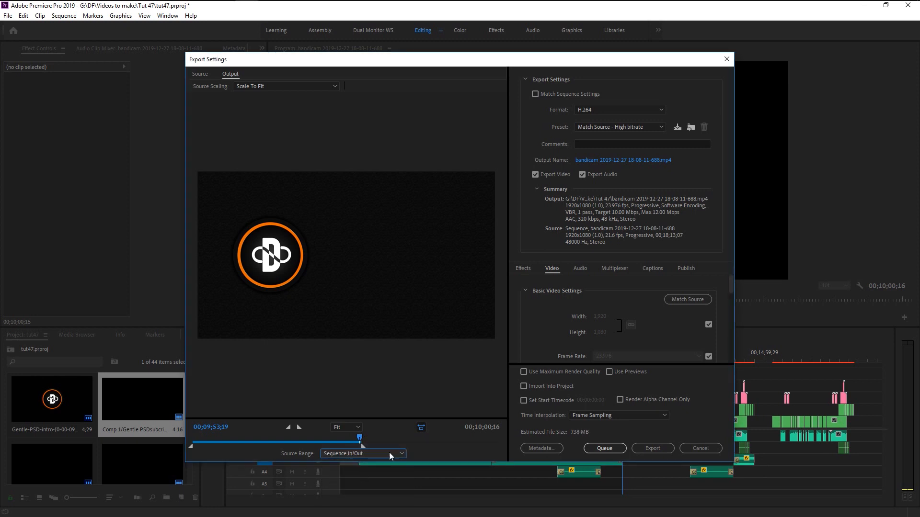
- Set the export format to H.264 with the Match Source - High bitrate preset
left_click(611, 110)
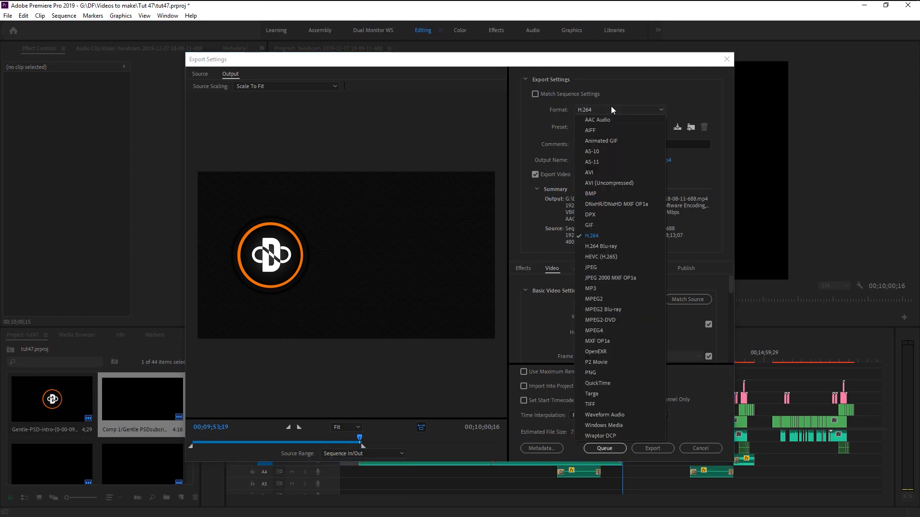
left_click(615, 239)
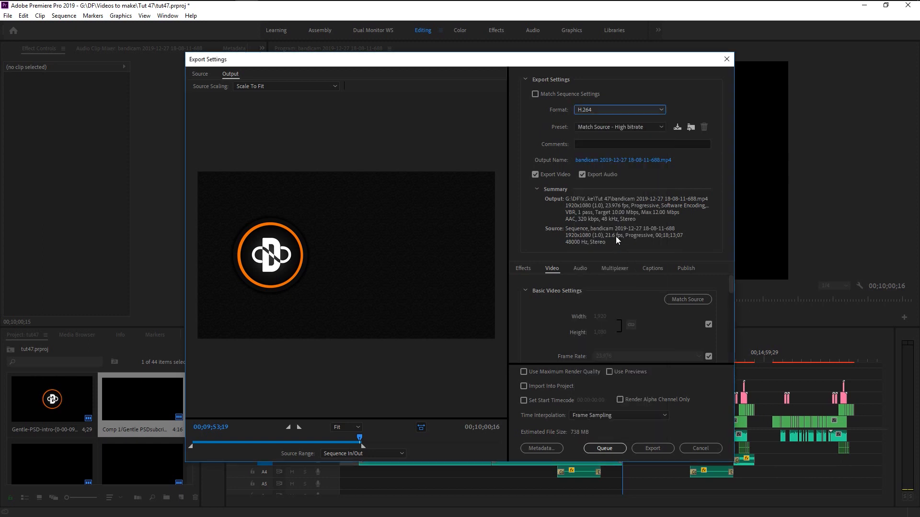
left_click(616, 127)
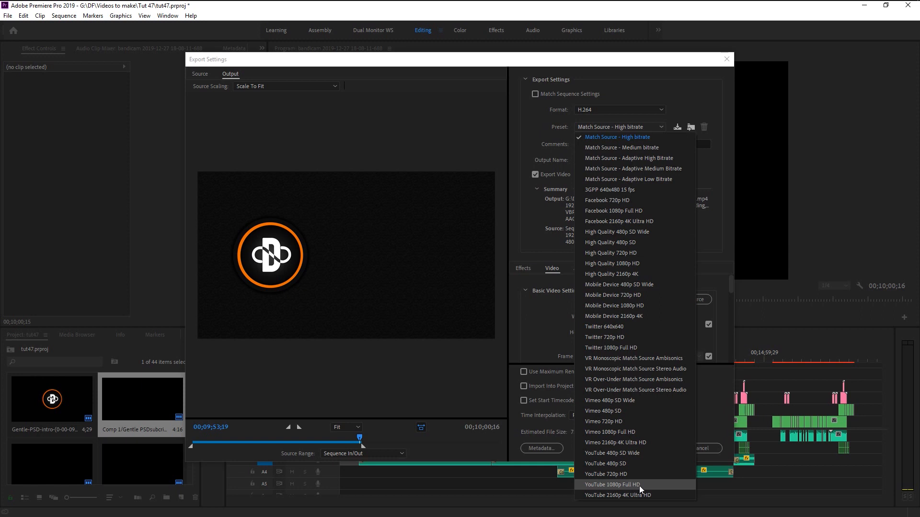
left_click(618, 138)
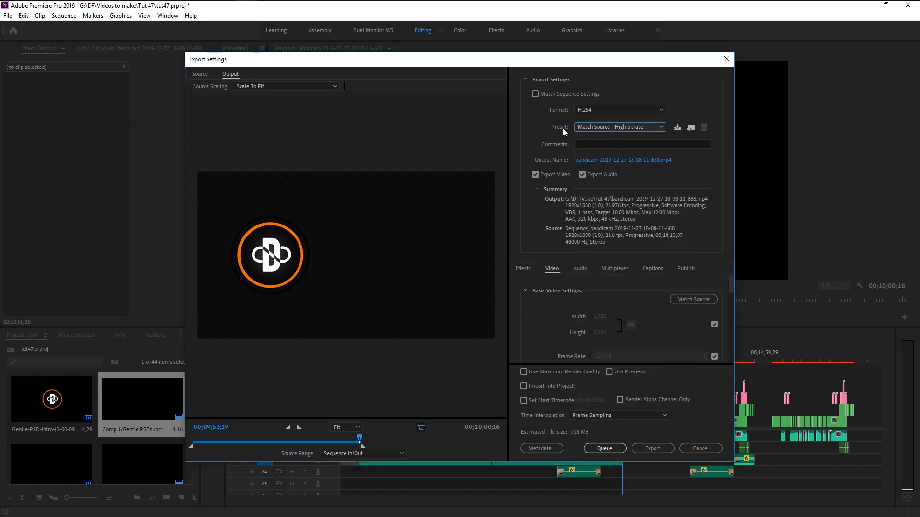
left_click(542, 119)
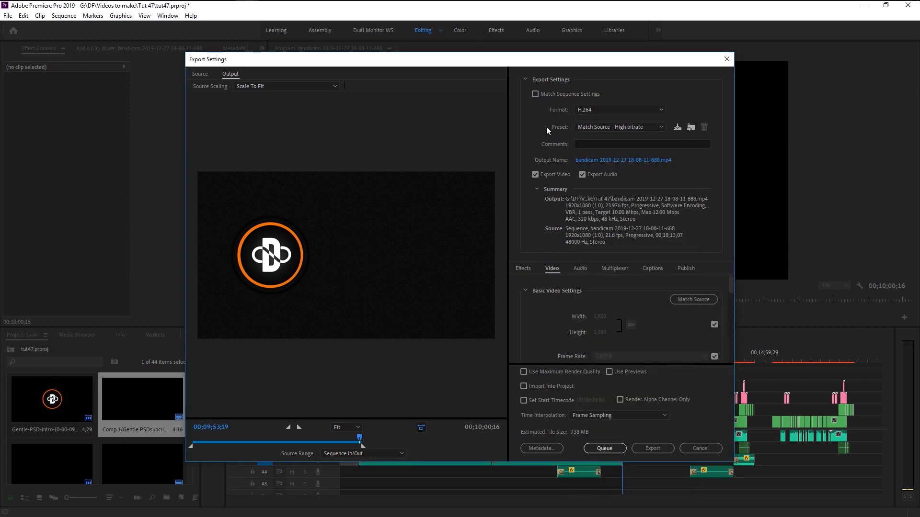
- Name the output file tutorial and save it as an MP4 in the Tut 47 folder
left_click(634, 161)
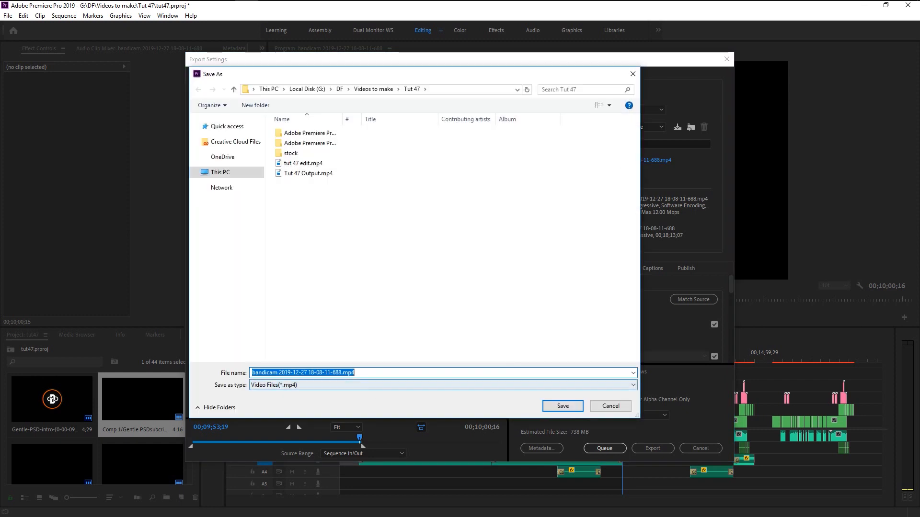
type("tutorial")
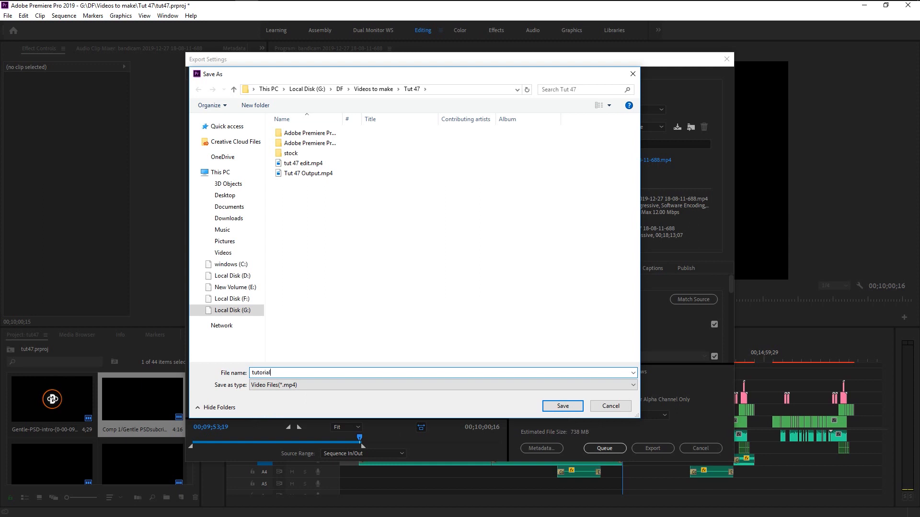
key("Return")
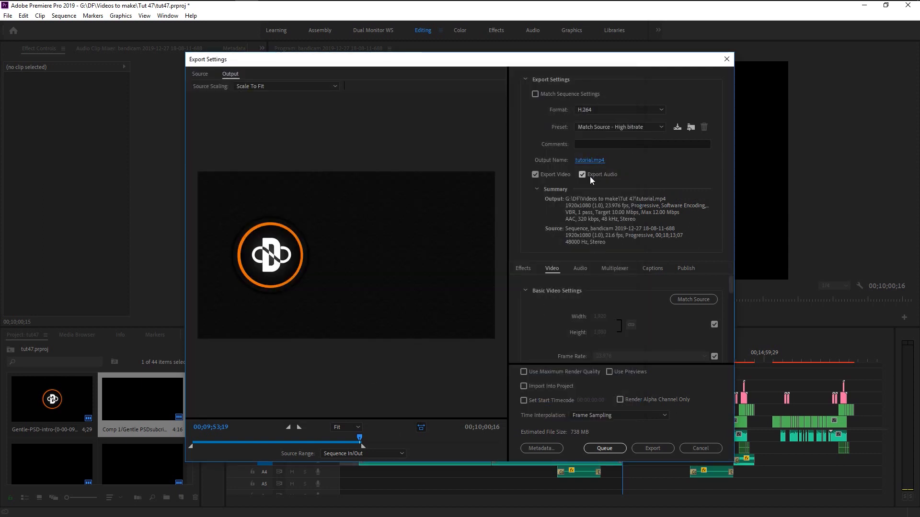
- Try excluding the video and the audio from the export, and include each of them again
left_click(536, 175)
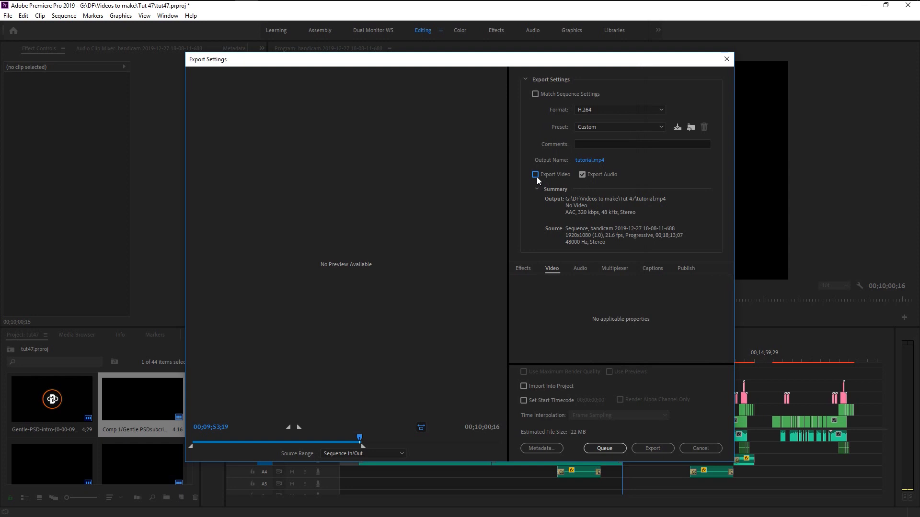
left_click(536, 175)
left_click(582, 174)
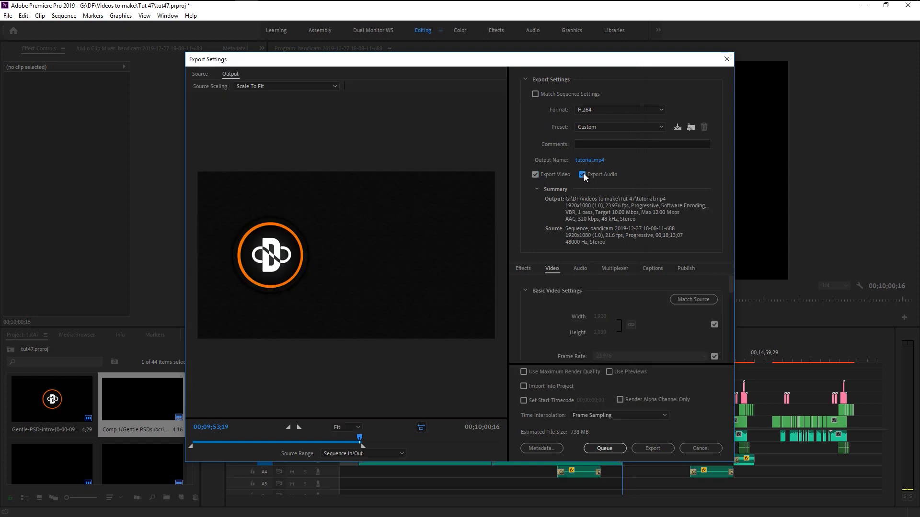
left_click(582, 175)
- Match the basic video settings to the source, with the frame size locked to 1,920 by 1,080
scroll(631, 285, "down", 2)
left_click(680, 298)
left_click(708, 325)
left_click(602, 317)
left_click(636, 335)
left_click(597, 332)
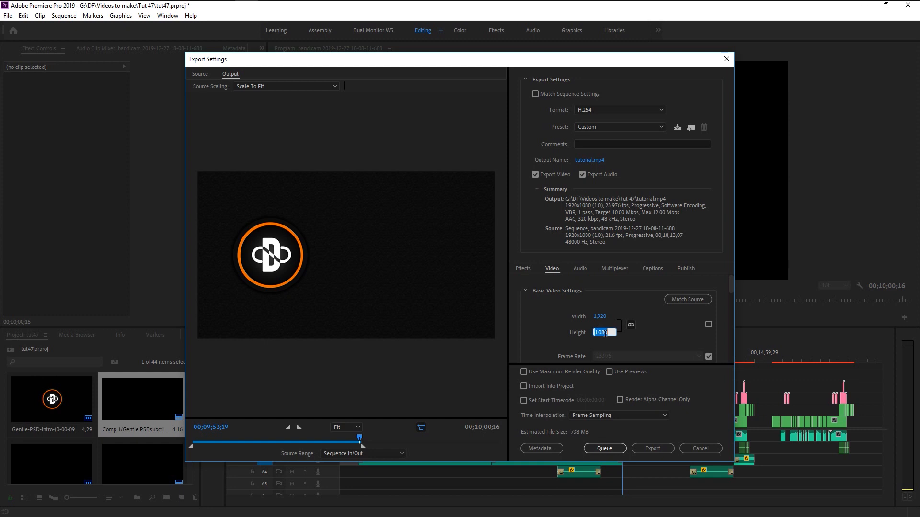
left_click(636, 331)
left_click(709, 324)
- Release the frame rate from the source match and set it to 30 fps
scroll(707, 316, "down", 2)
left_click(708, 303)
left_click(635, 304)
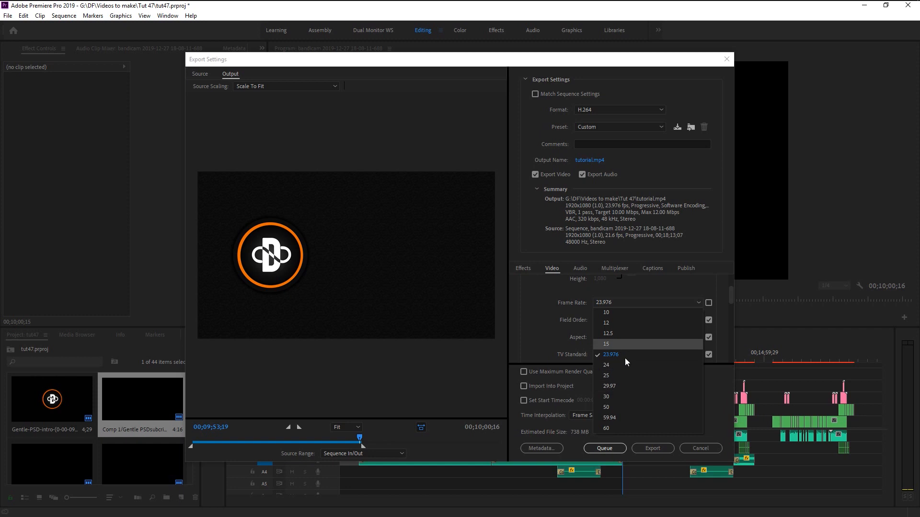
left_click(630, 396)
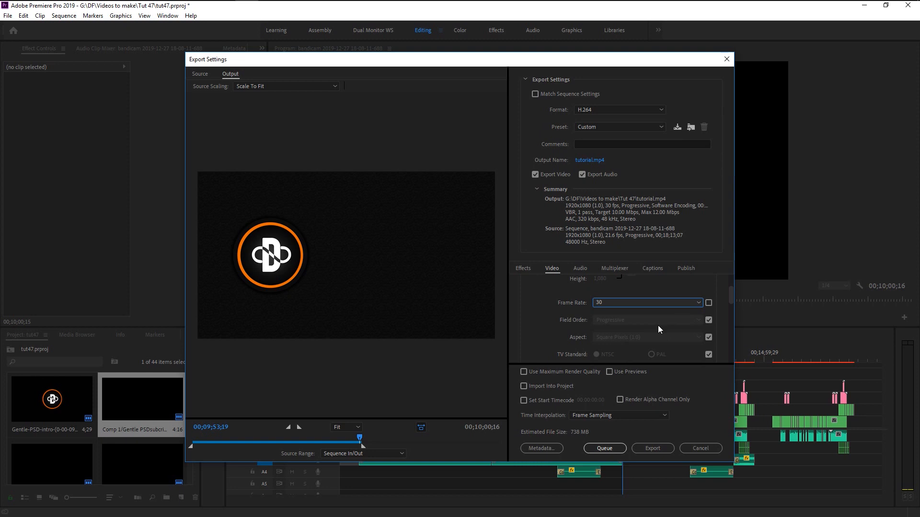
- Try the CBR and VBR, 2 pass bitrate encodings, and set the encoding to VBR, 1 pass
scroll(657, 326, "down", 2)
scroll(629, 334, "down", 1)
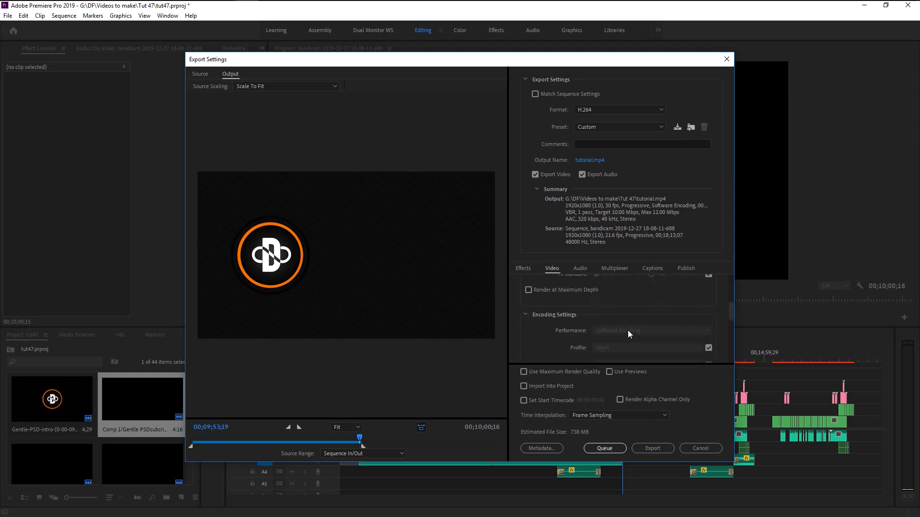
scroll(628, 332, "down", 1)
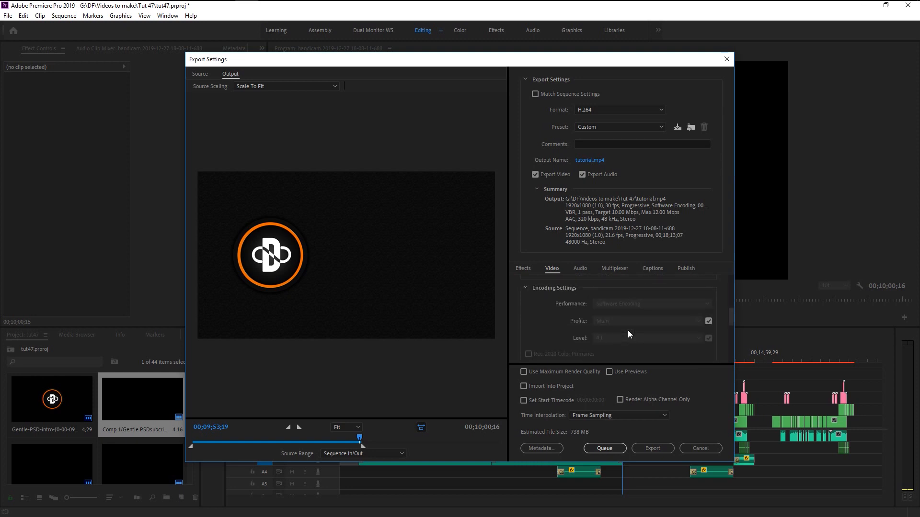
scroll(628, 328, "down", 3)
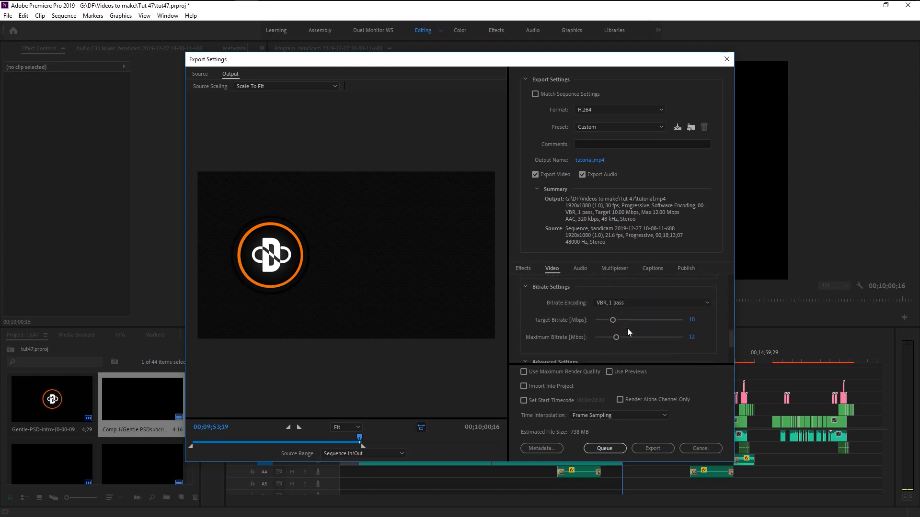
left_click(611, 302)
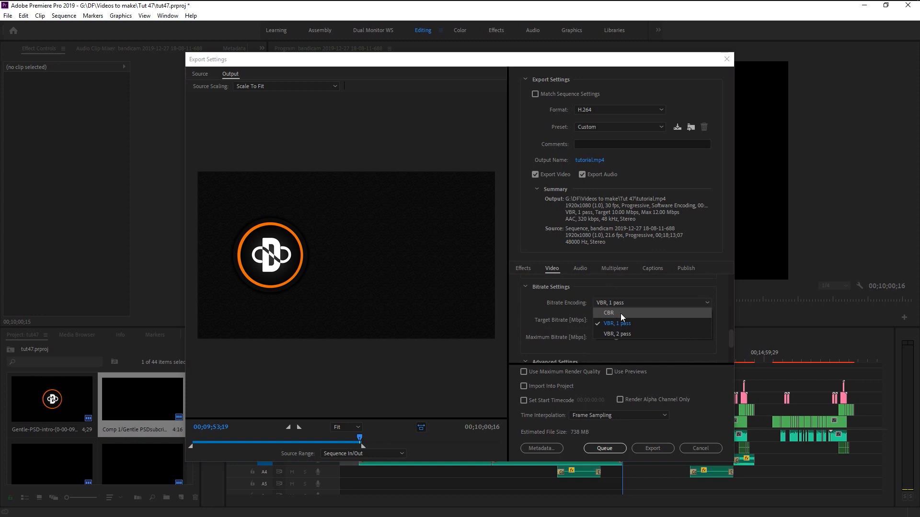
left_click(620, 313)
left_click(619, 306)
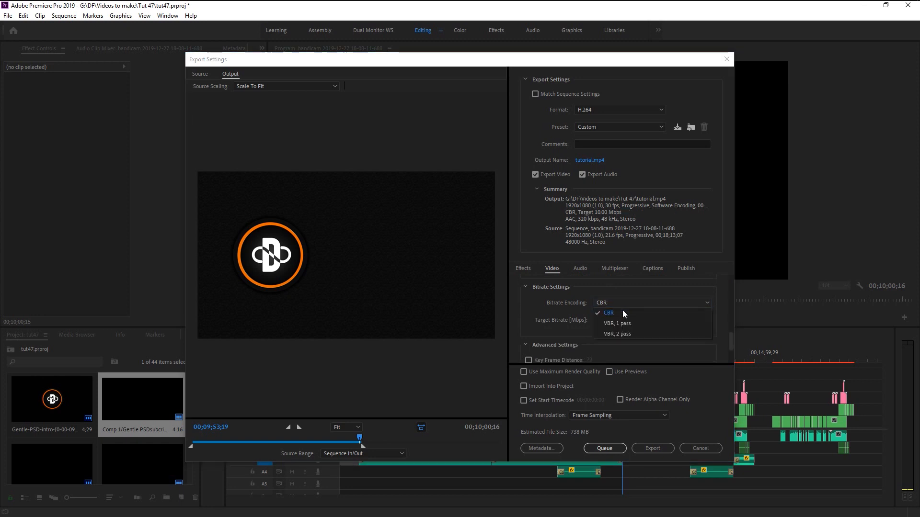
left_click(628, 334)
left_click(624, 306)
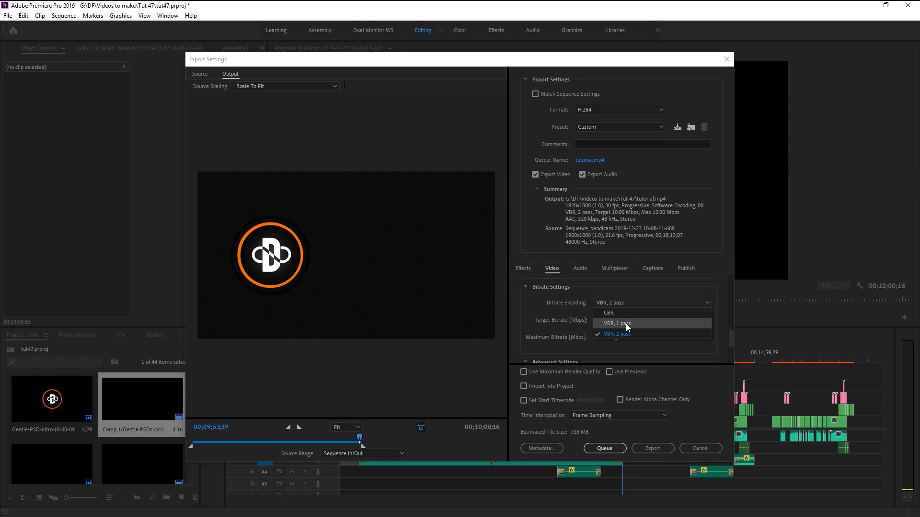
left_click(627, 326)
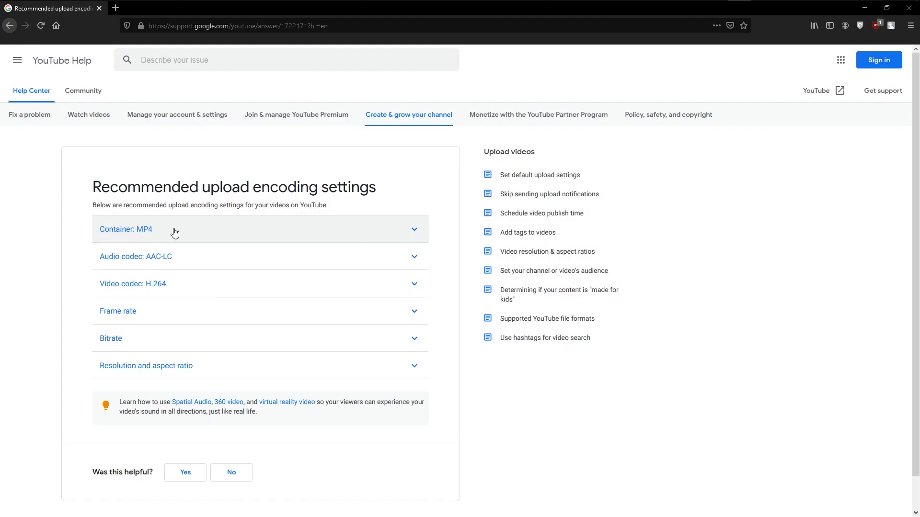
- Switch to the browser and view the MP4 container details in YouTube's recommended upload encoding settings
left_click_drag(91, 188, 389, 191)
left_click(389, 191)
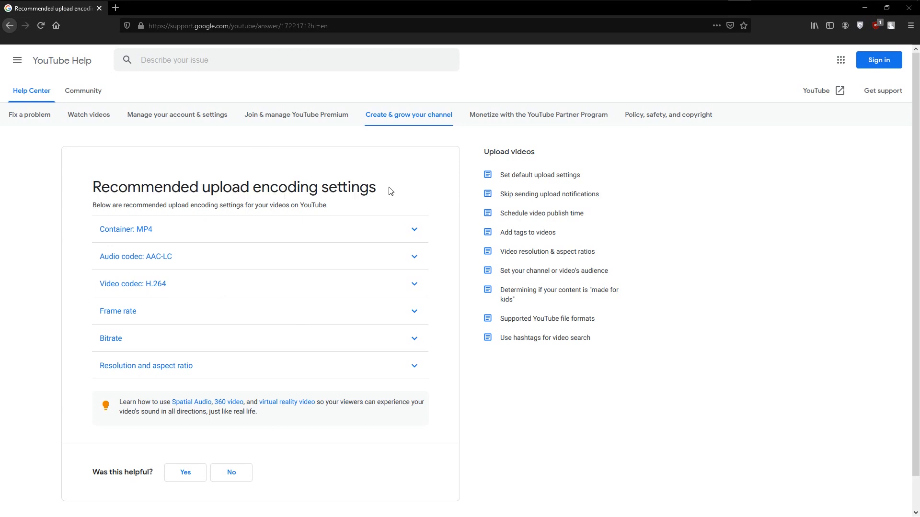
left_click(411, 238)
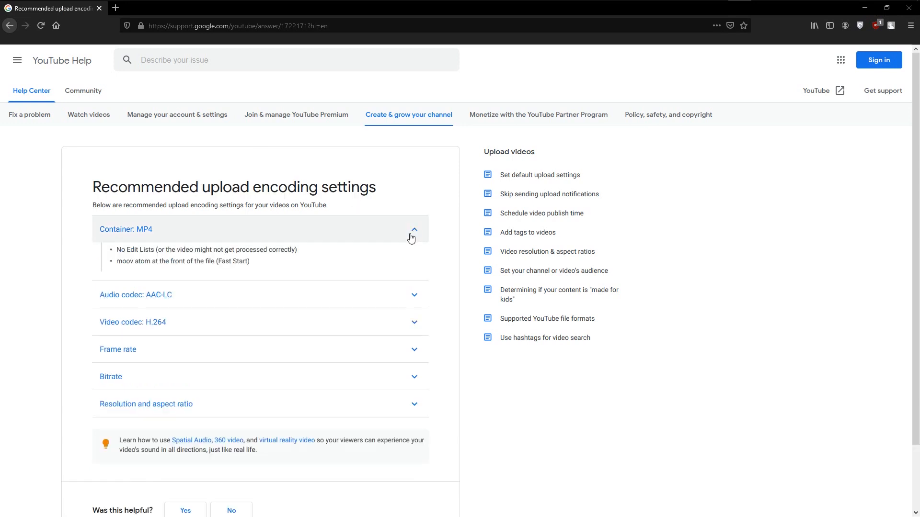
- Review the audio codec, H.264 video codec and frame rate recommendations on the YouTube Help page
left_click(140, 257)
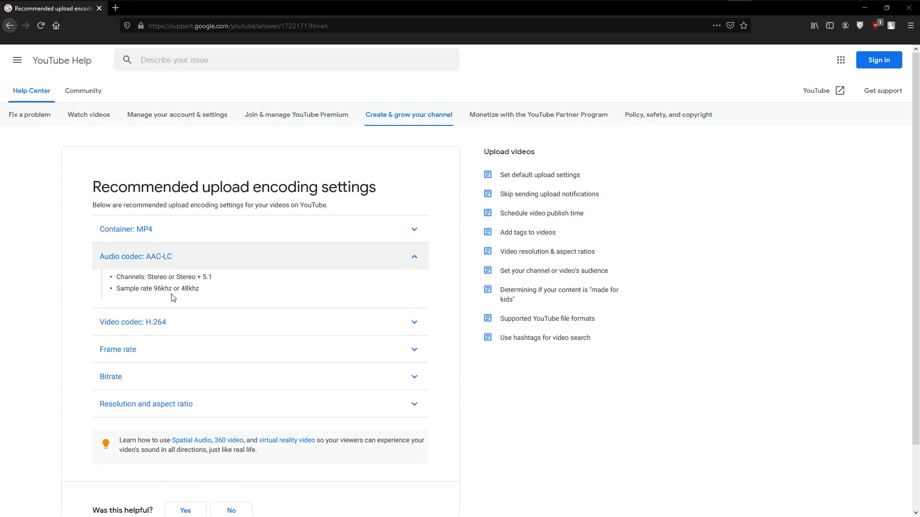
left_click(228, 268)
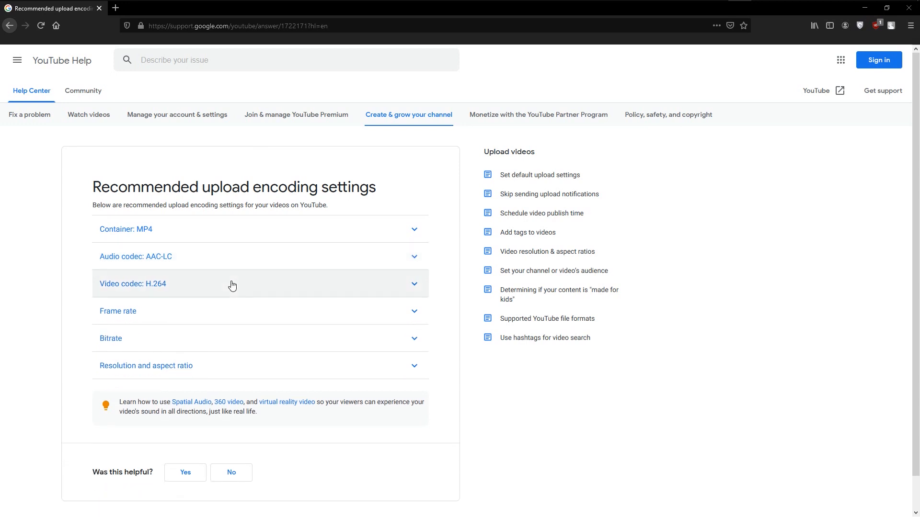
left_click(232, 285)
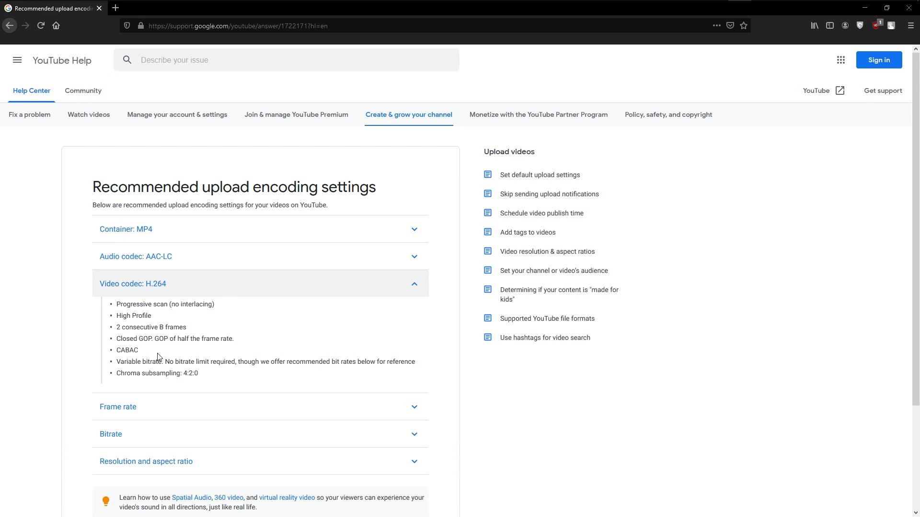
left_click(360, 290)
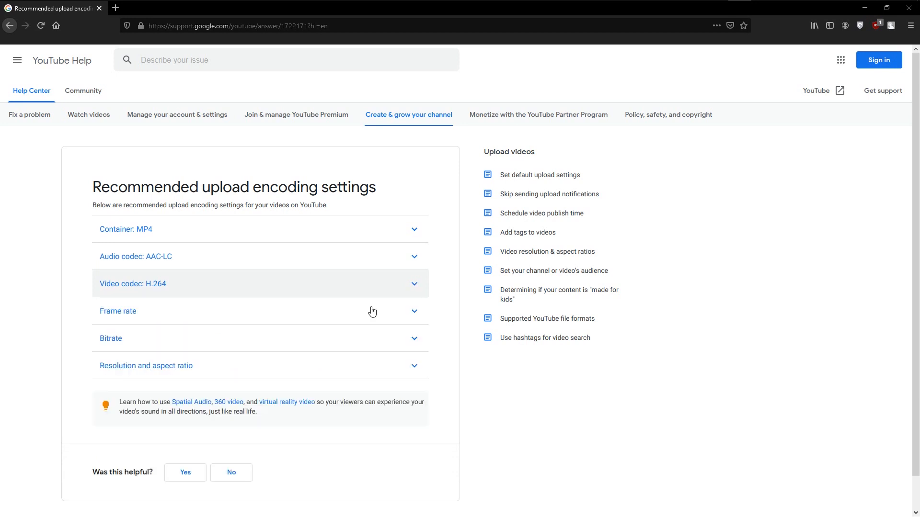
left_click(372, 312)
scroll(570, 395, "down", 1)
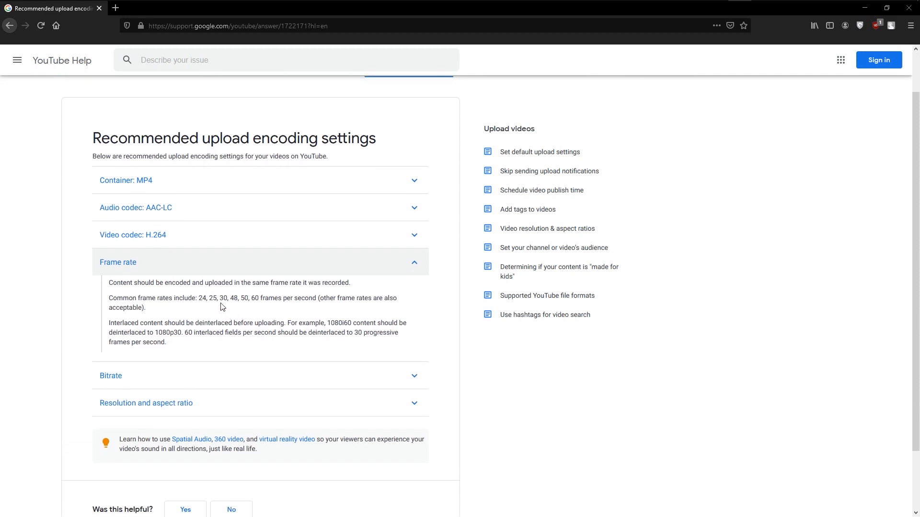
left_click(354, 274)
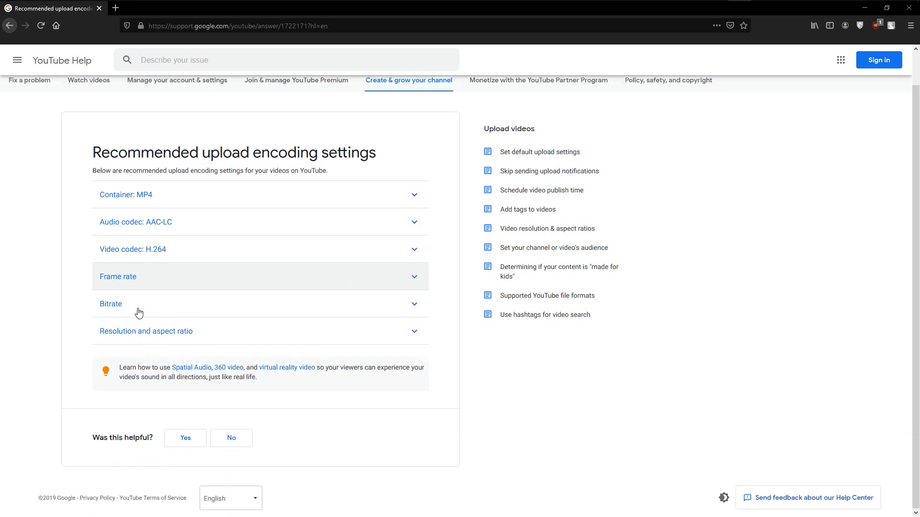
- View the recommended upload bitrates and check the SDR value for 2160p (4k) at standard frame rate
left_click(319, 312)
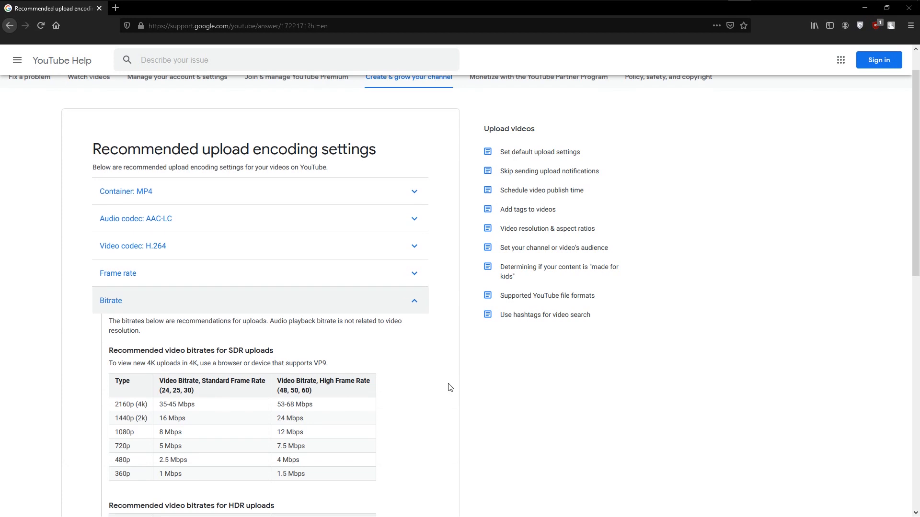
scroll(450, 387, "down", 2)
scroll(441, 332, "down", 1)
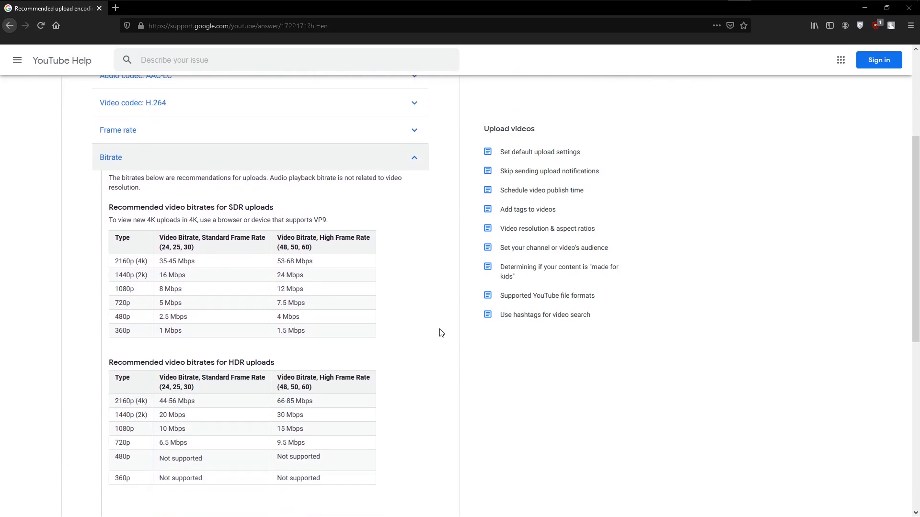
scroll(441, 333, "down", 1)
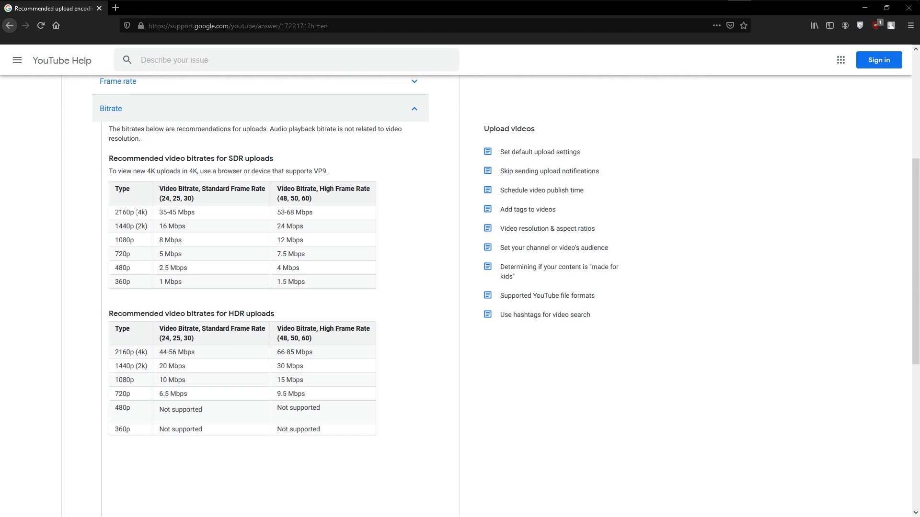
double_click(163, 213)
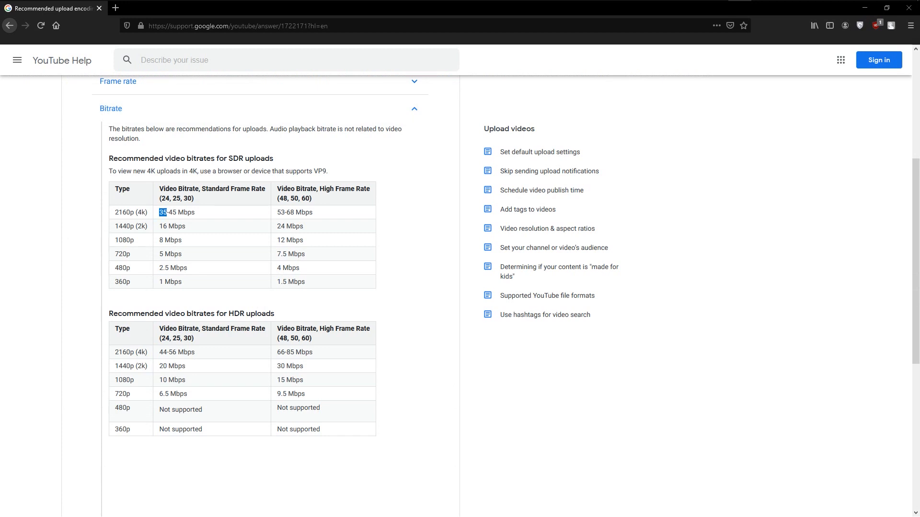
left_click_drag(173, 212, 175, 212)
left_click(250, 215)
- Compare the recommended SDR bitrates for 1080p and 720p at standard and high frame rates
double_click(161, 240)
double_click(279, 240)
left_click(249, 257)
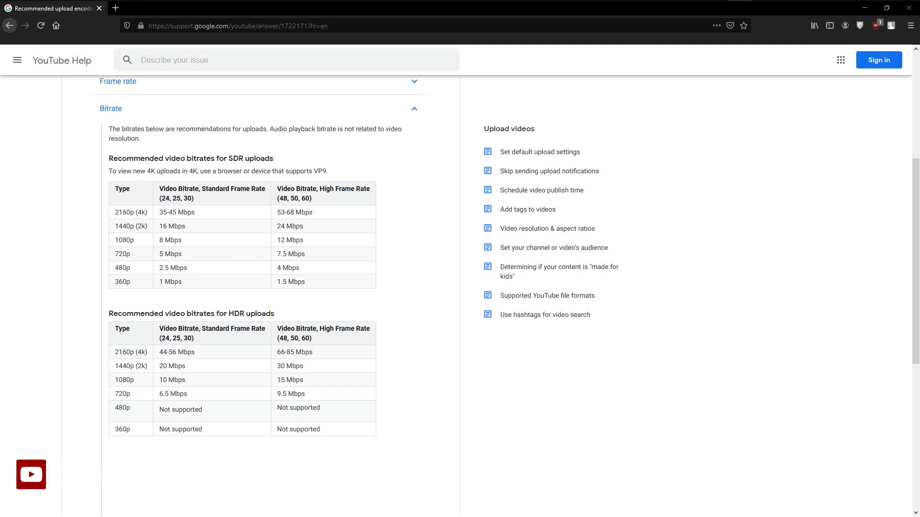
double_click(280, 255)
left_click(249, 254)
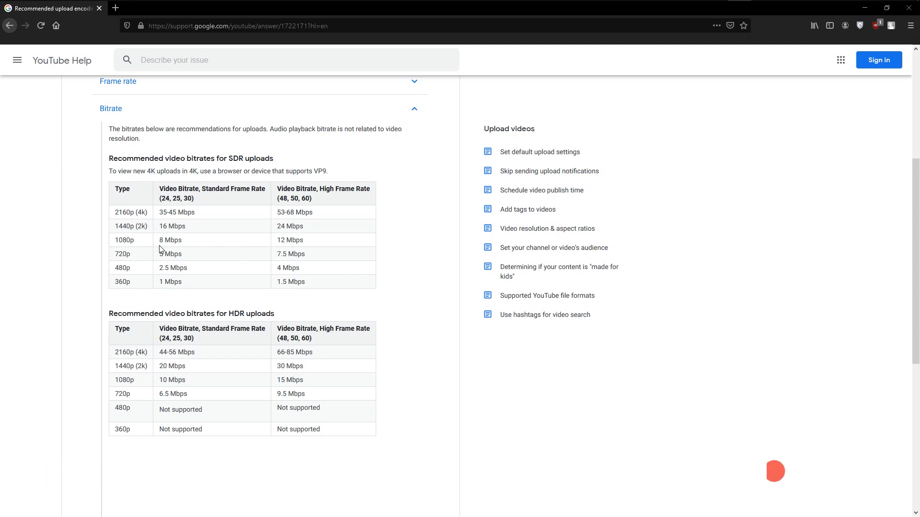
double_click(185, 198)
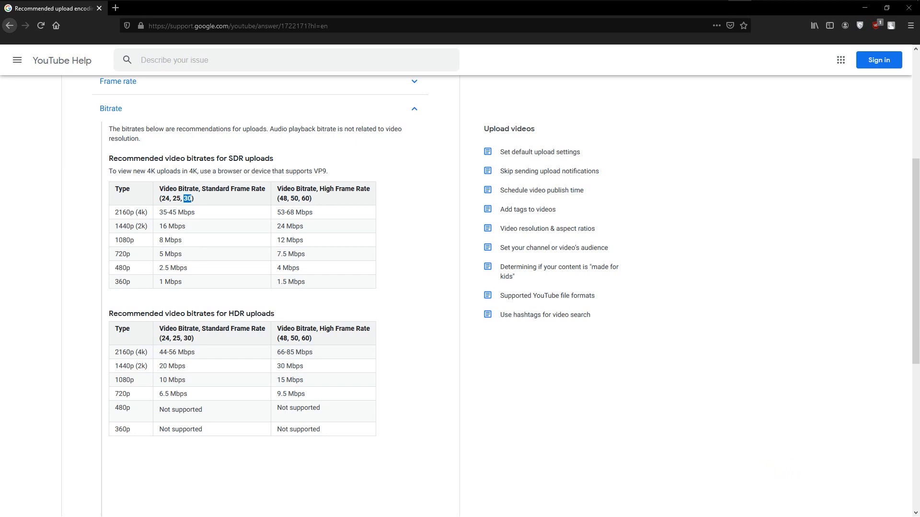
double_click(160, 240)
left_click(161, 240)
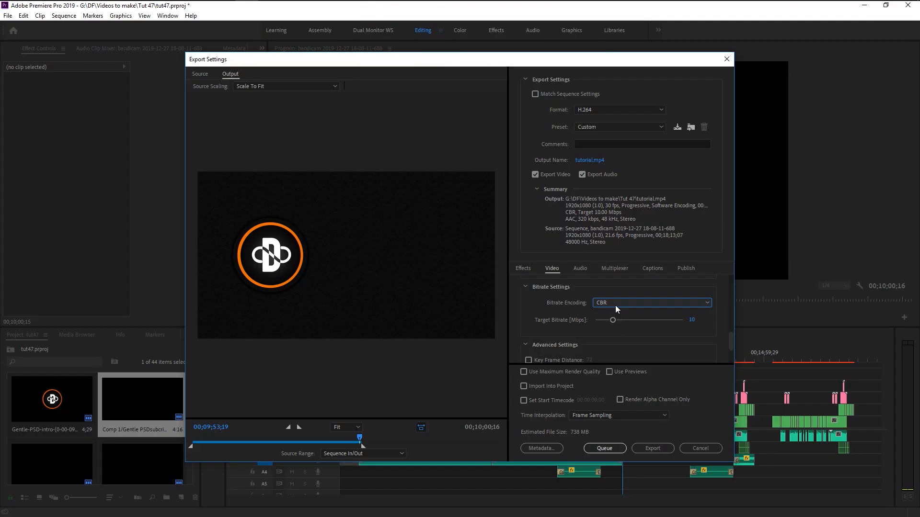
- Back in Premiere Pro, set the bitrate encoding to VBR, 1 pass, with a 16 Mbps target and a 34 Mbps maximum
left_click(616, 302)
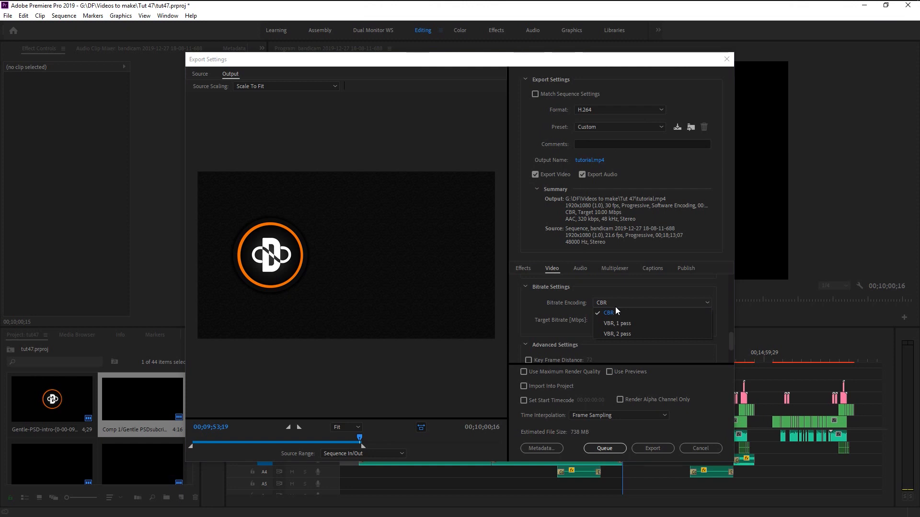
left_click(616, 323)
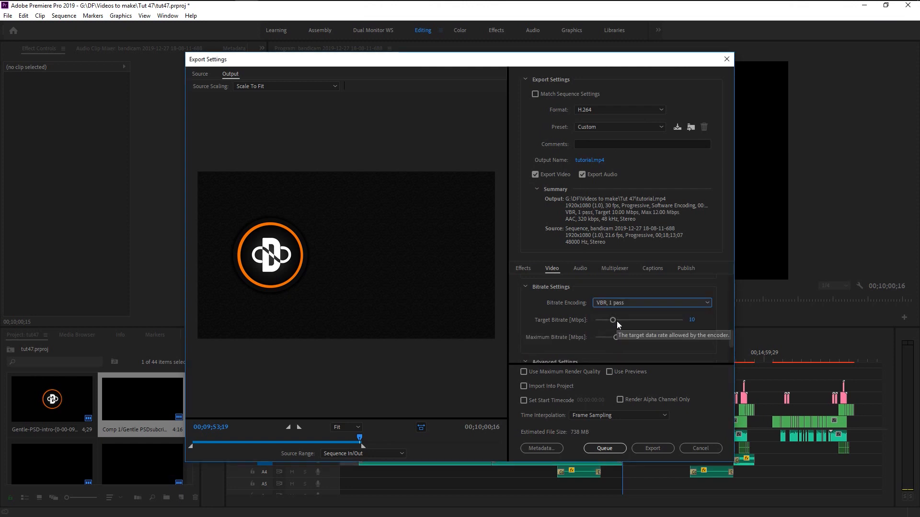
left_click(691, 320)
type("16")
key("Return")
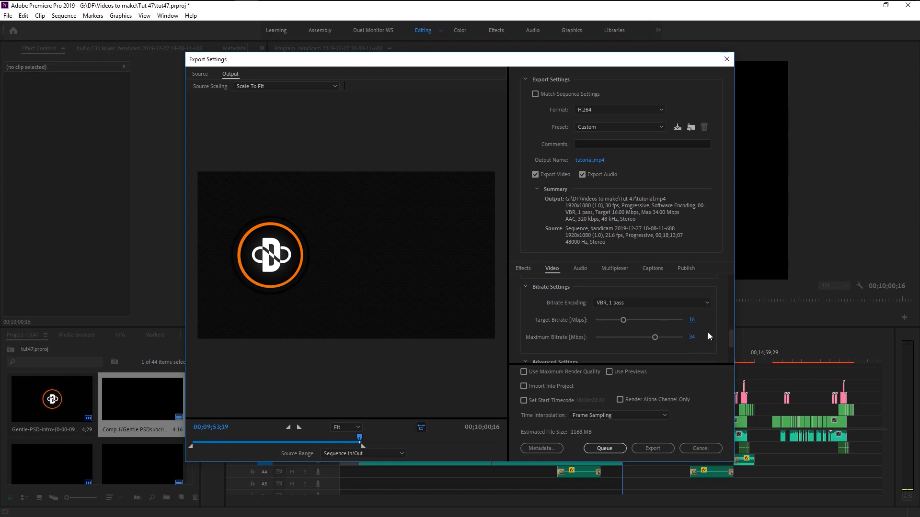
scroll(708, 336, "down", 1)
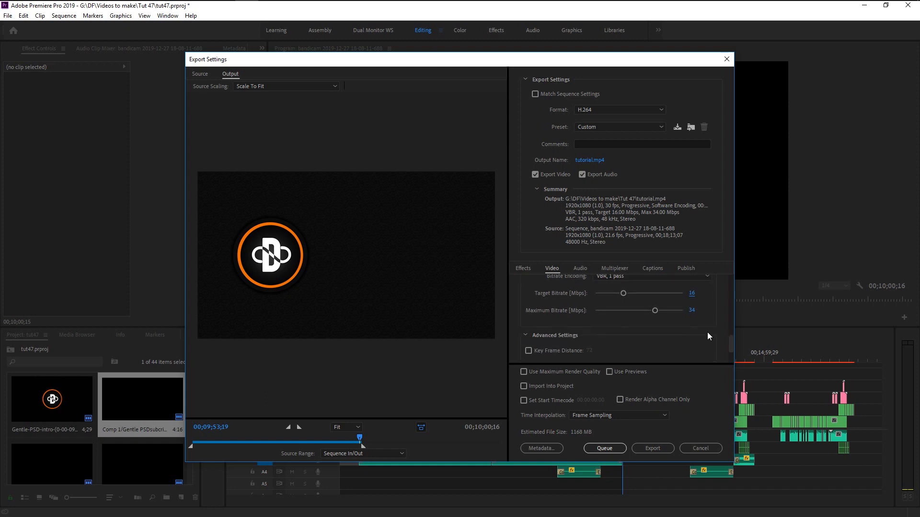
scroll(708, 336, "down", 1)
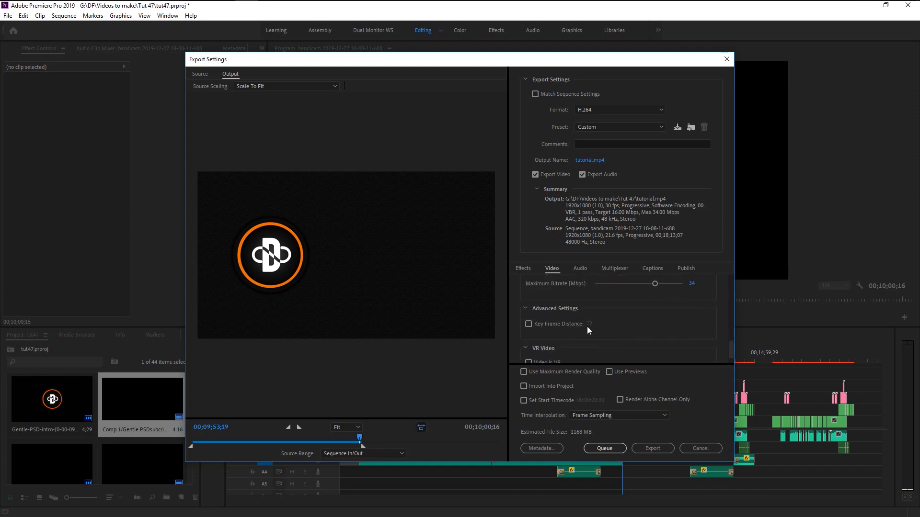
scroll(609, 329, "down", 1)
scroll(610, 329, "up", 8)
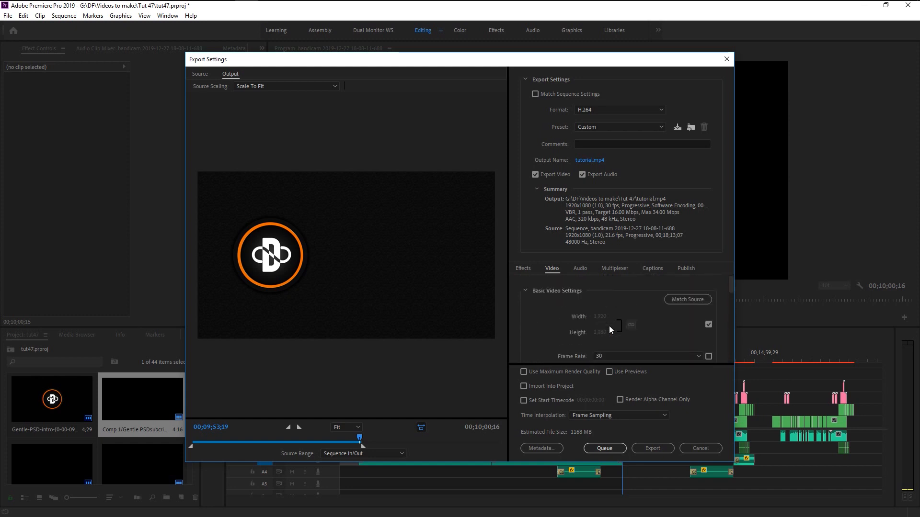
- Use AAC for the export's audio format and codec, with a sample rate of 48000 Hz
left_click(580, 269)
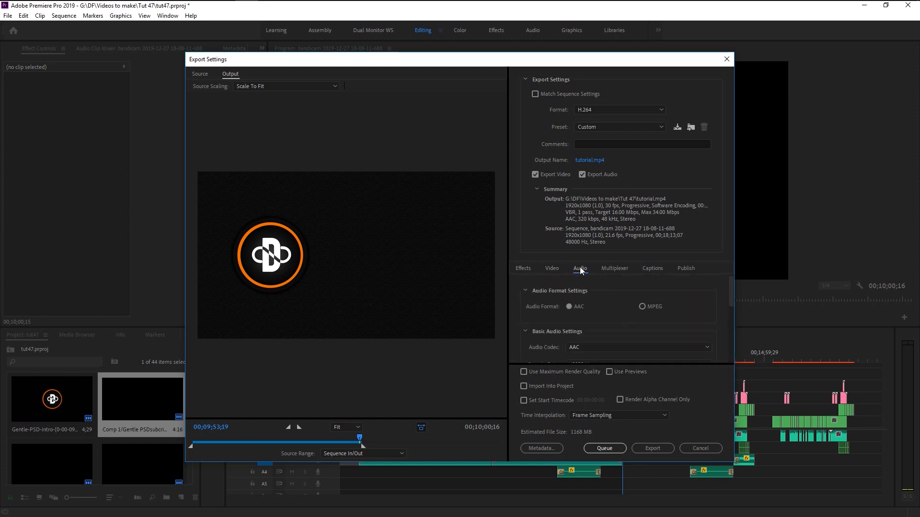
left_click(570, 305)
scroll(597, 314, "down", 1)
left_click(602, 319)
left_click(607, 319)
scroll(541, 331, "down", 1)
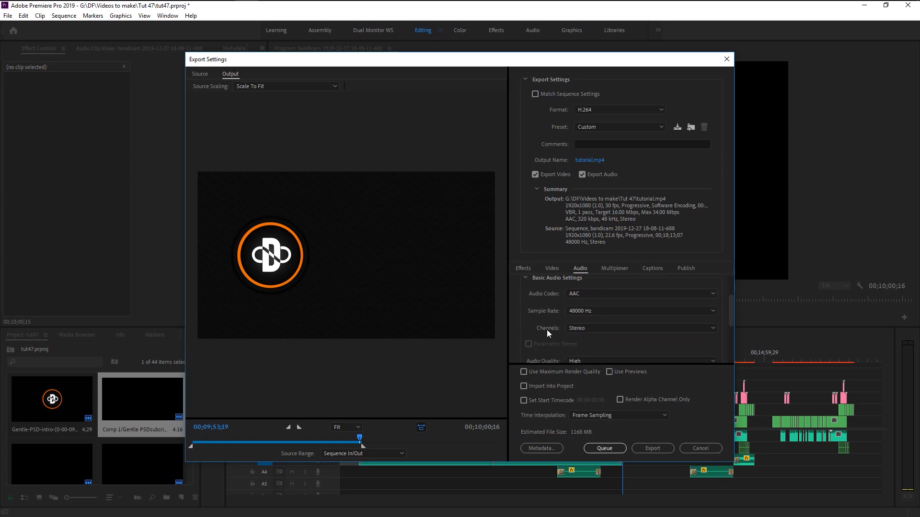
left_click(616, 316)
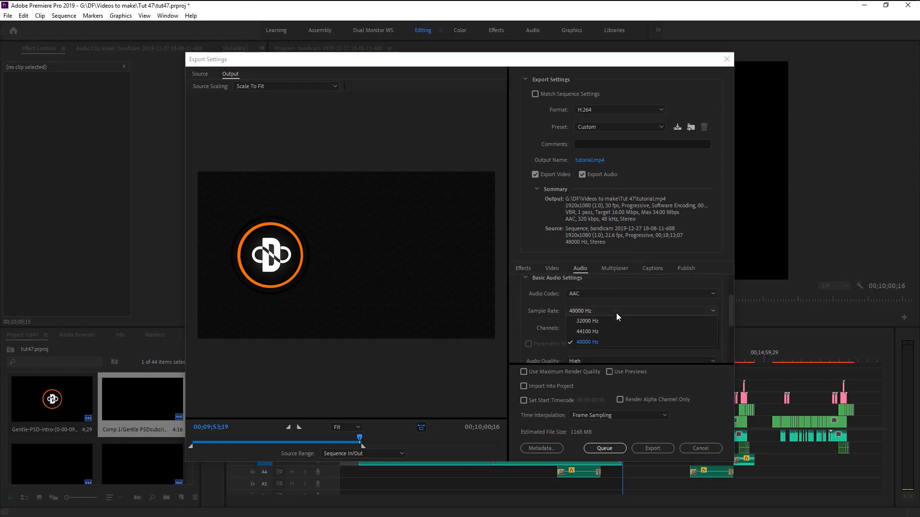
left_click(613, 338)
- Choose 320 kbps as the audio bitrate
scroll(562, 338, "down", 3)
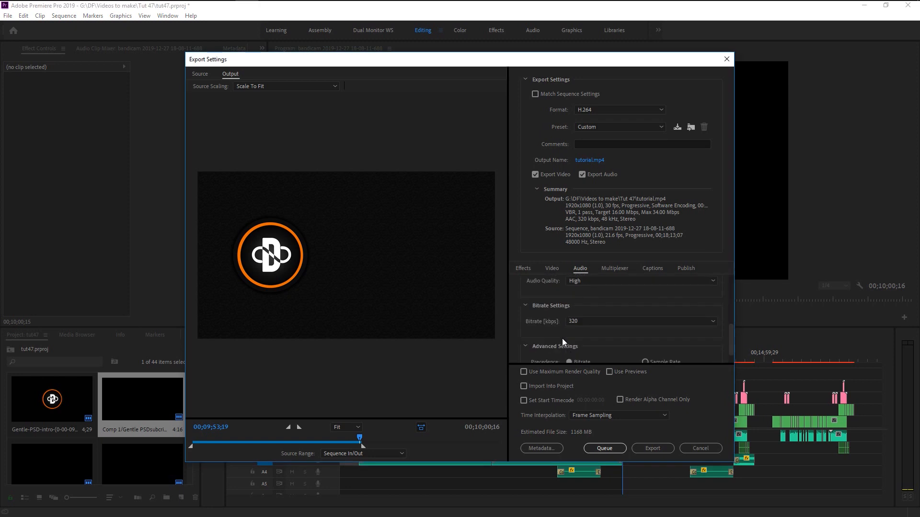
left_click(591, 322)
left_click(584, 311)
left_click(599, 321)
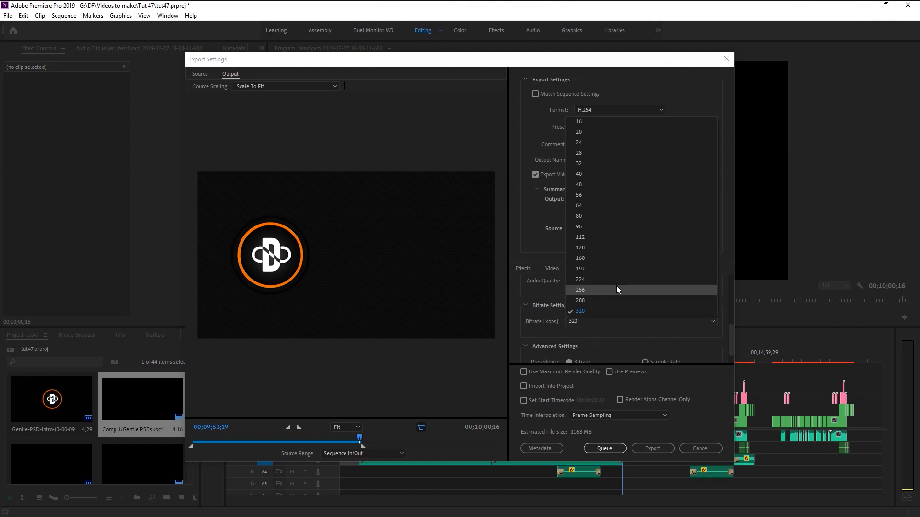
left_click(614, 312)
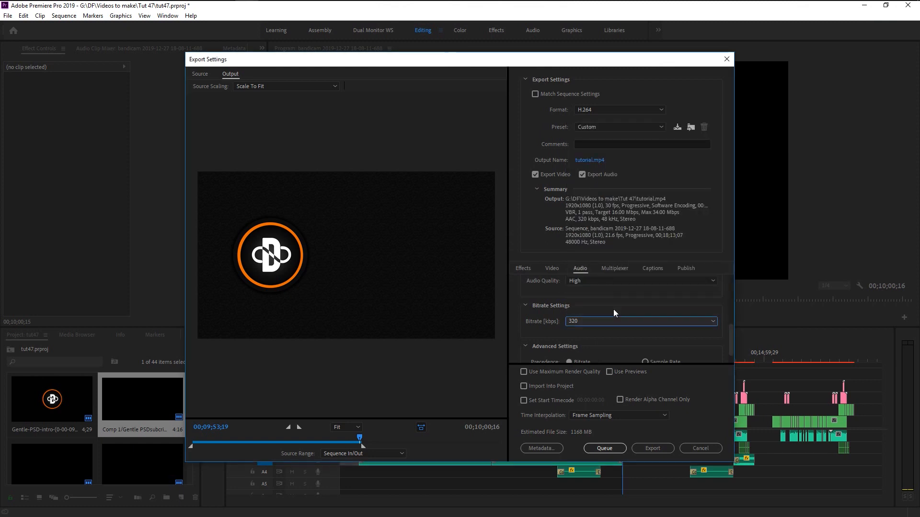
scroll(608, 313, "up", 1)
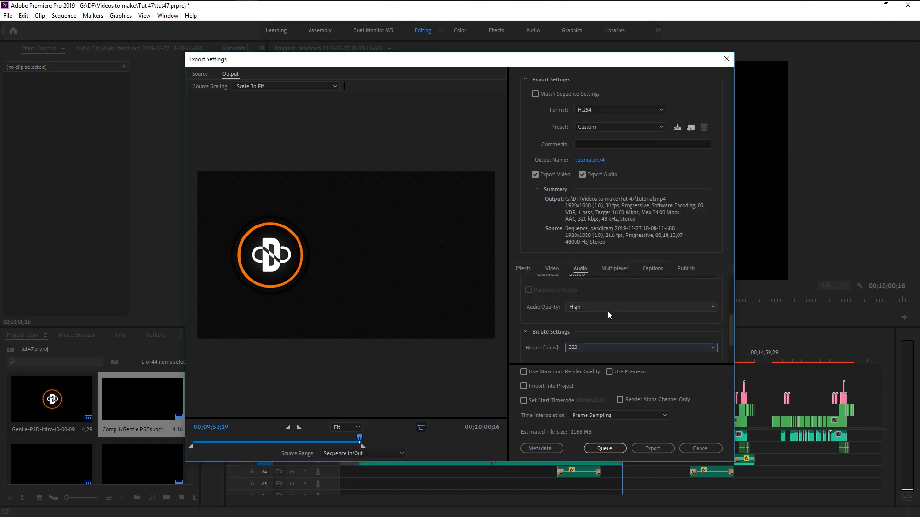
- Enable the Lumetri Look / LUT export effect and browse its looks, leaving None applied
left_click(523, 269)
left_click(535, 290)
left_click(628, 309)
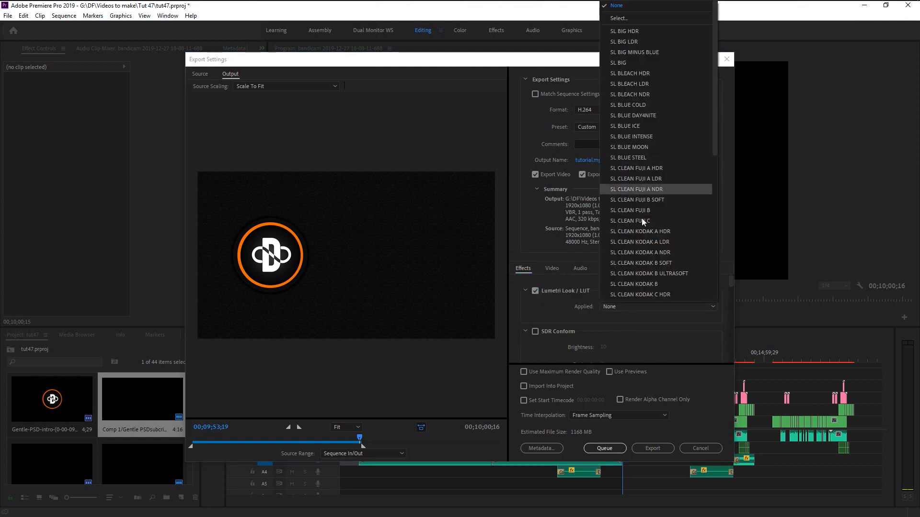
left_click(563, 302)
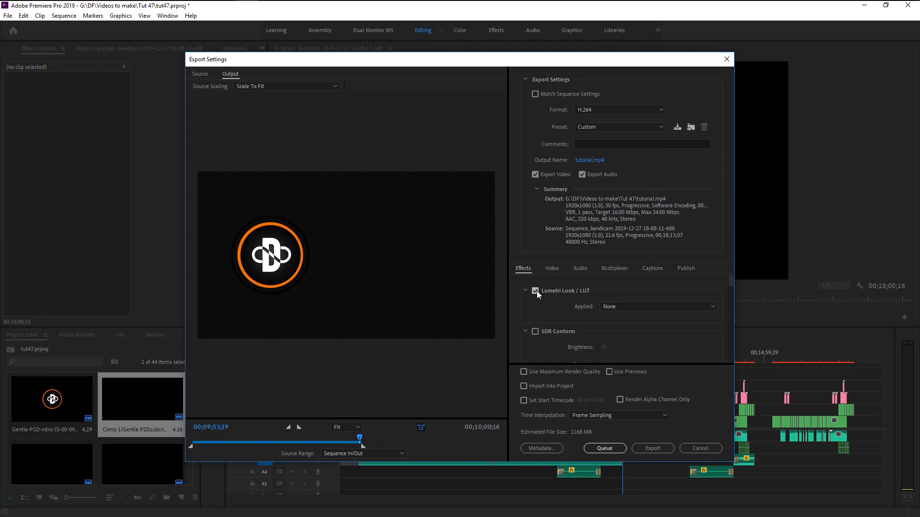
- Return to the video settings and choose Frame Sampling for the time interpolation
left_click(552, 268)
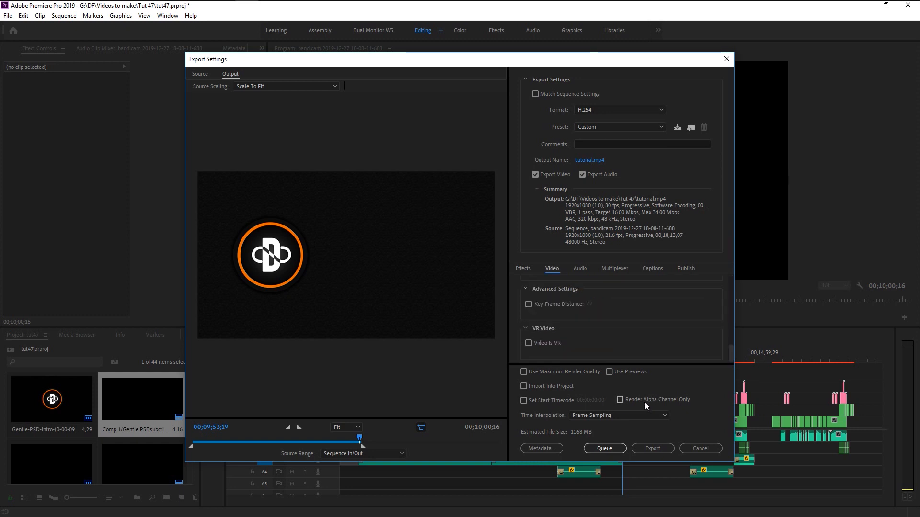
left_click(620, 416)
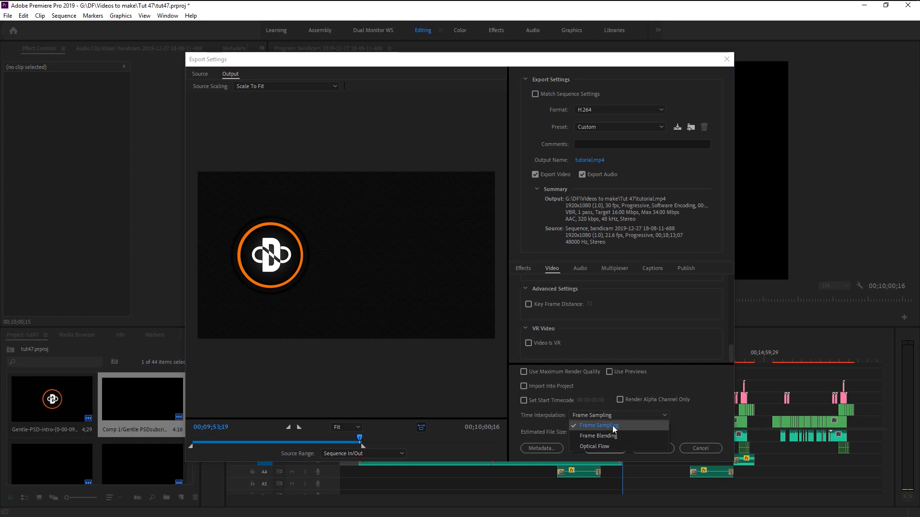
left_click(614, 426)
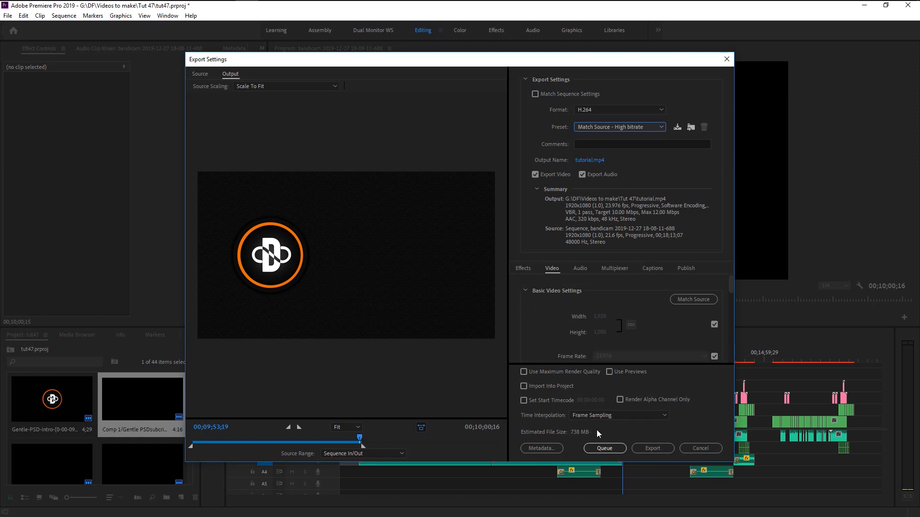